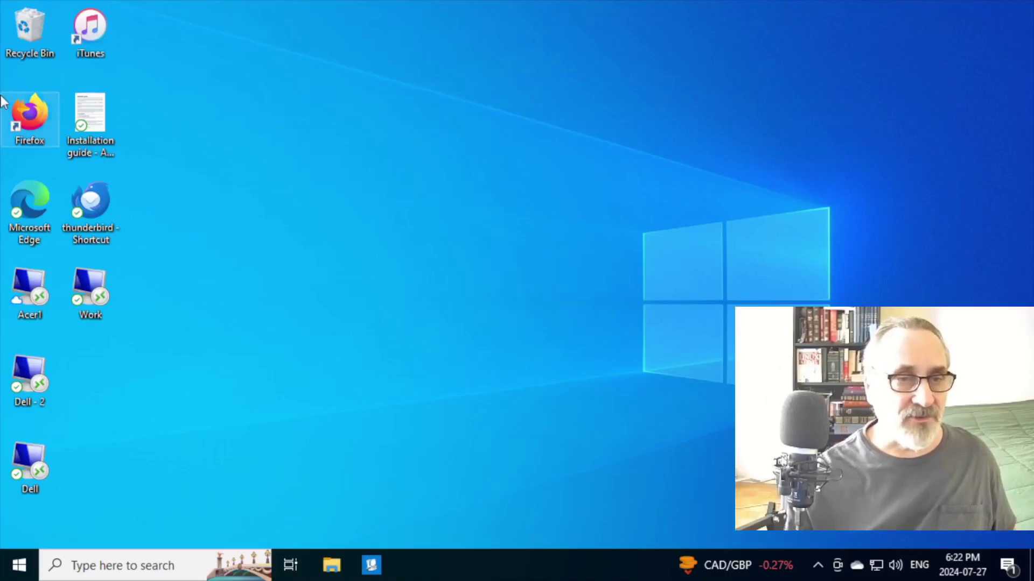
# Download rufus-4.5.exe from rufus.ie in Firefox, then close the browser.
pyautogui.doubleClick(26, 114)
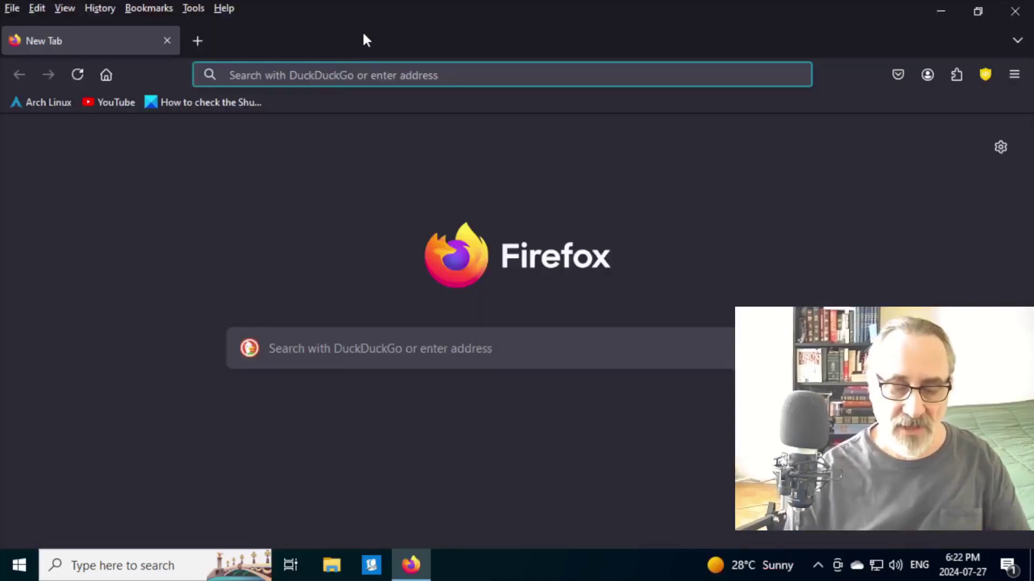
pyautogui.write('ruf')
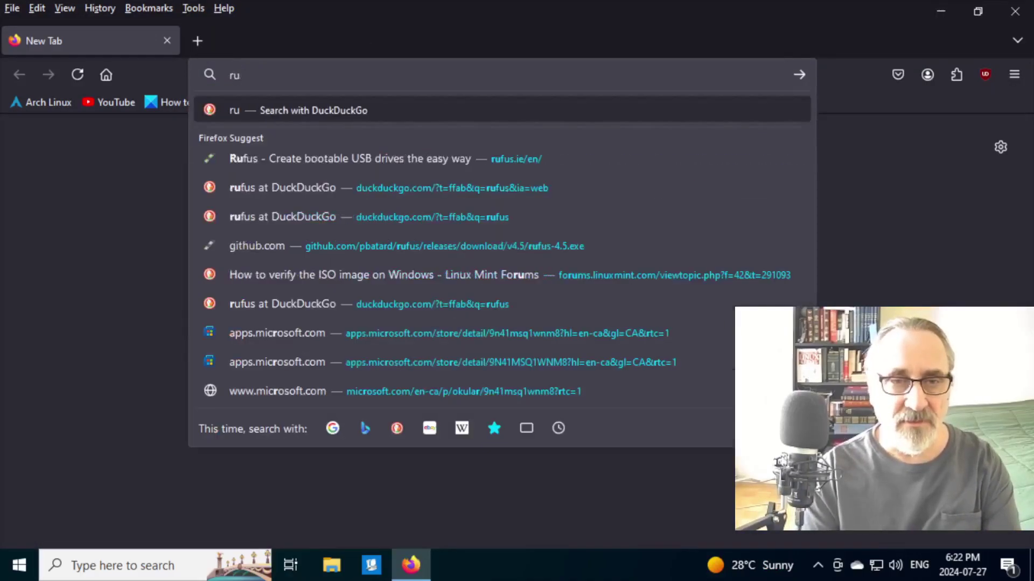
pyautogui.click(242, 139)
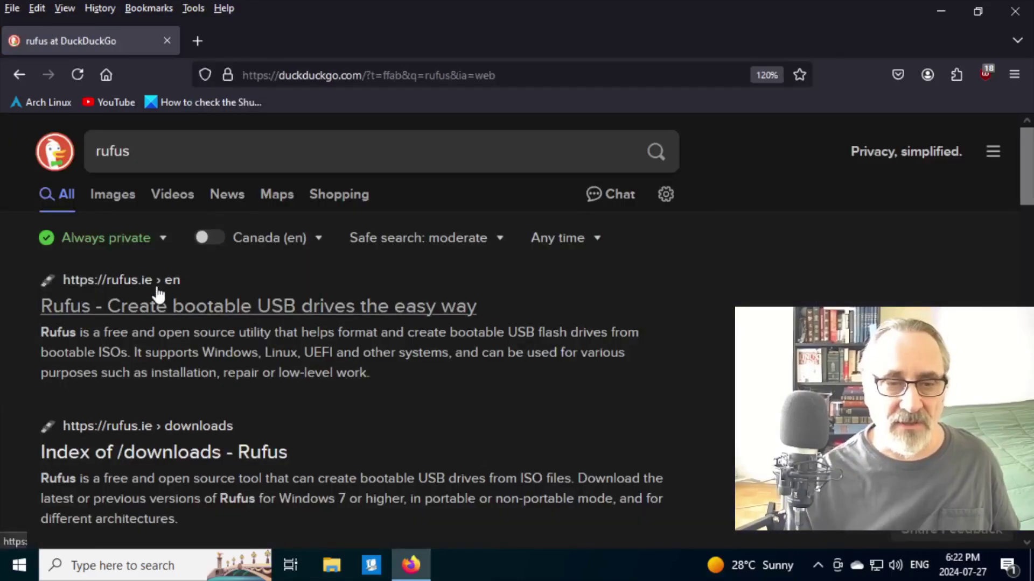
pyautogui.click(195, 306)
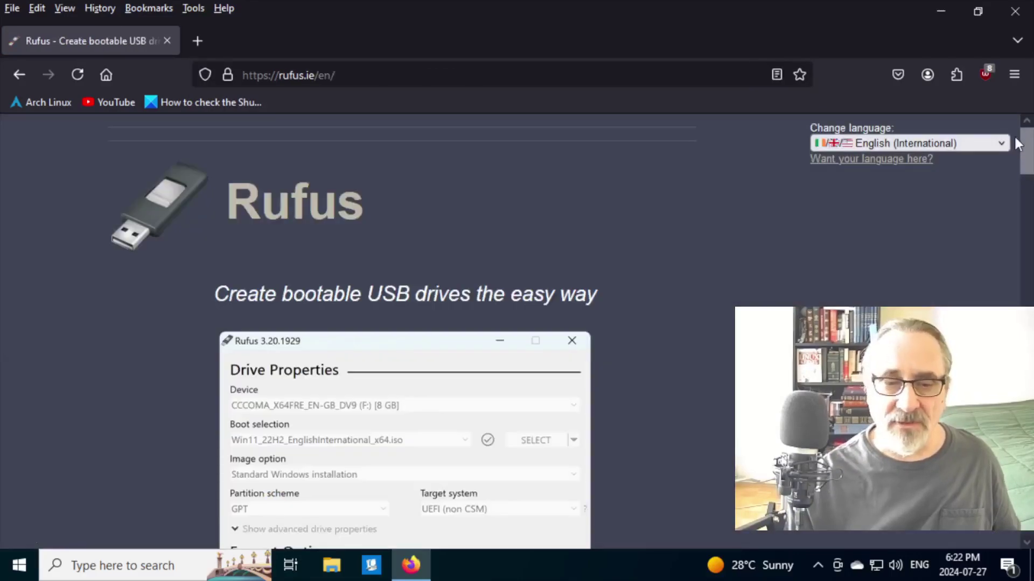
pyautogui.scroll(-15, 280, 239)
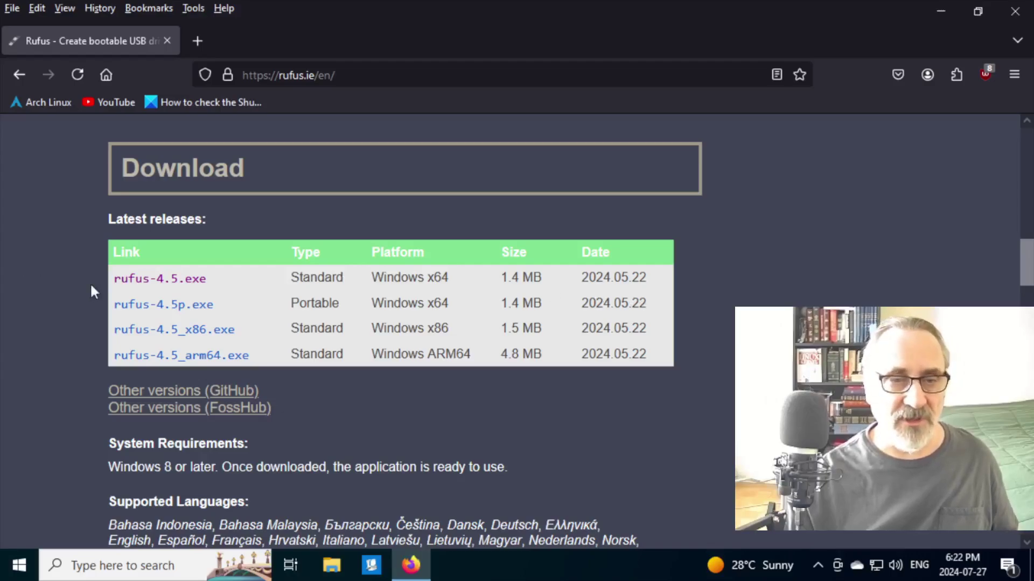
pyautogui.click(135, 286)
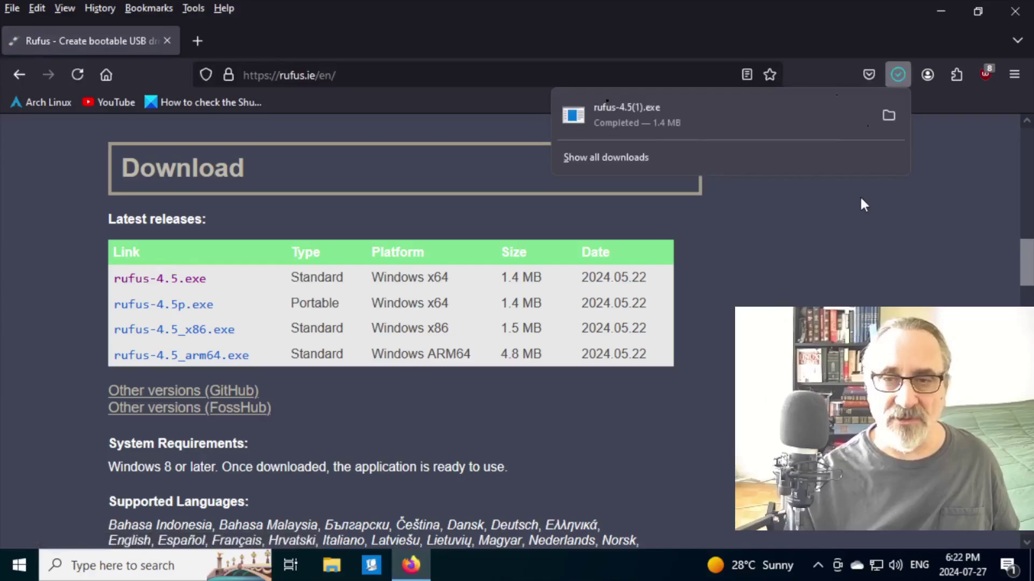
pyautogui.click(1010, 14)
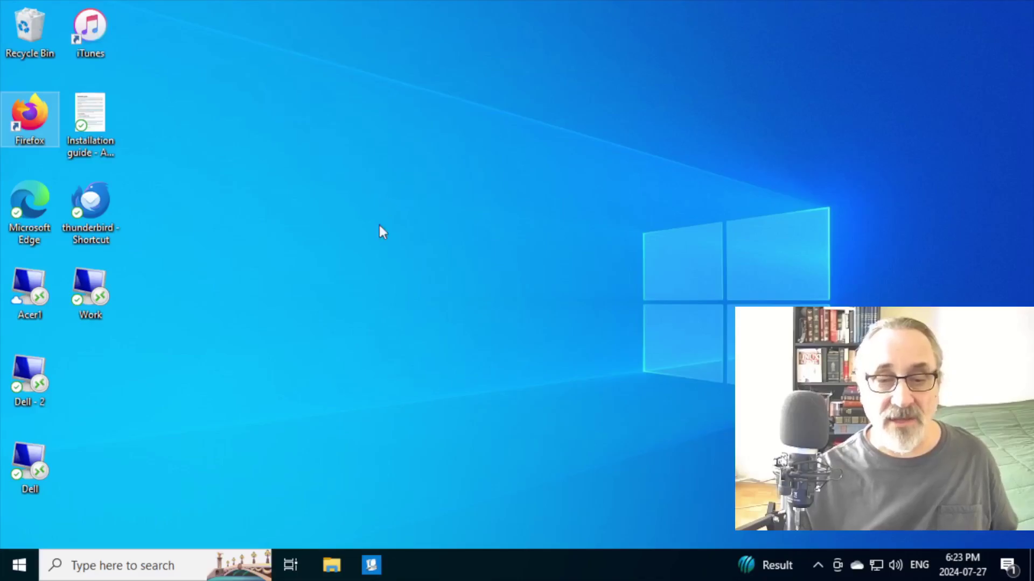
# Open File Explorer on the Downloads folder containing rufus-4.5.
pyautogui.click(329, 568)
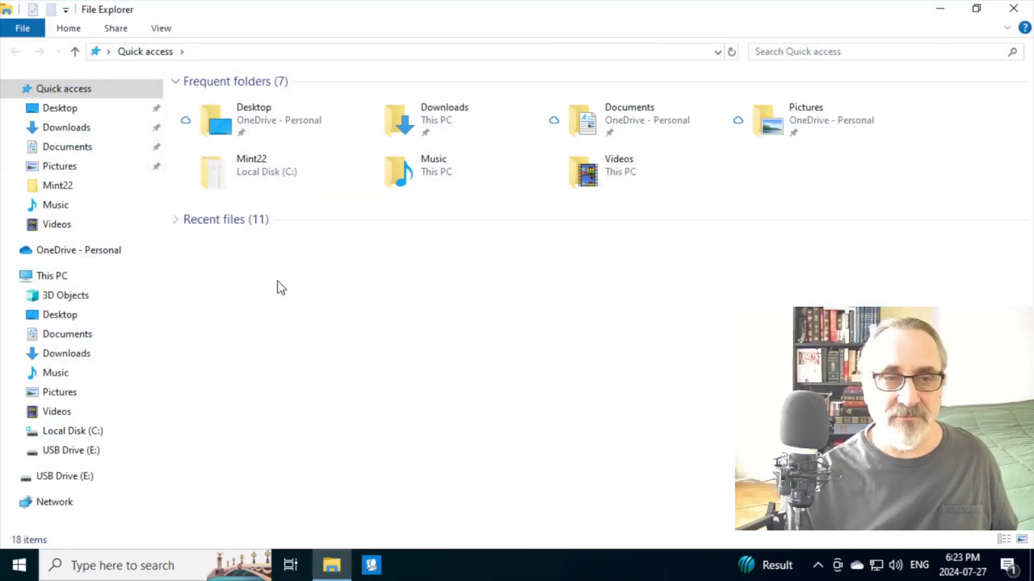
pyautogui.click(58, 132)
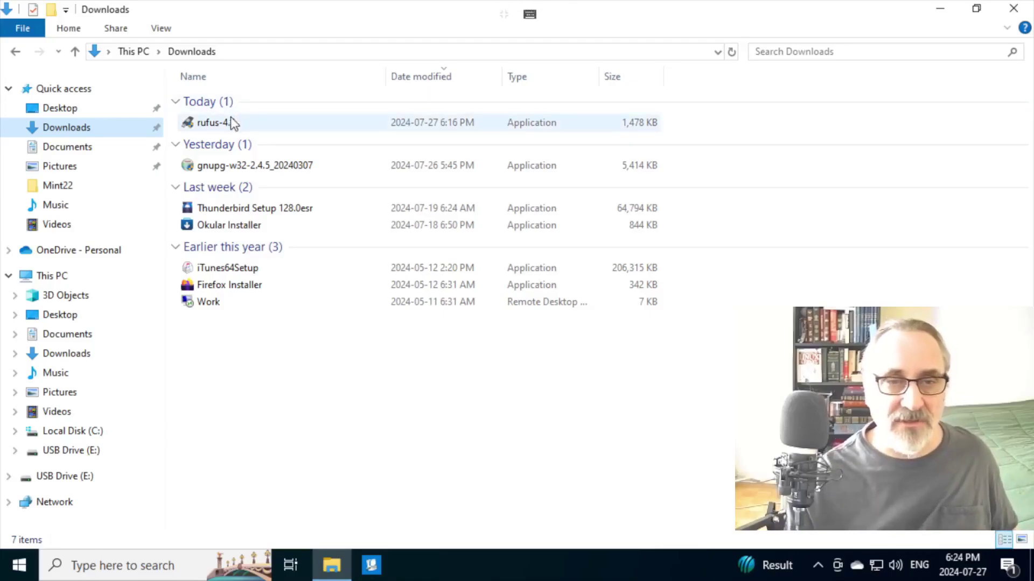
# Launch rufus-4.5, allow it to make changes, and answer the update-check prompt.
pyautogui.doubleClick(260, 127)
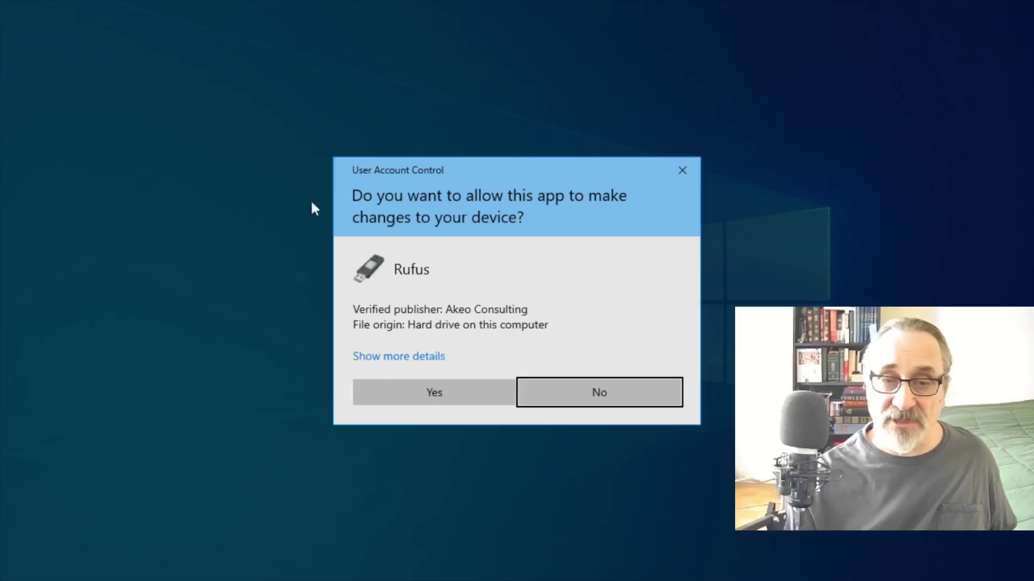
pyautogui.click(465, 393)
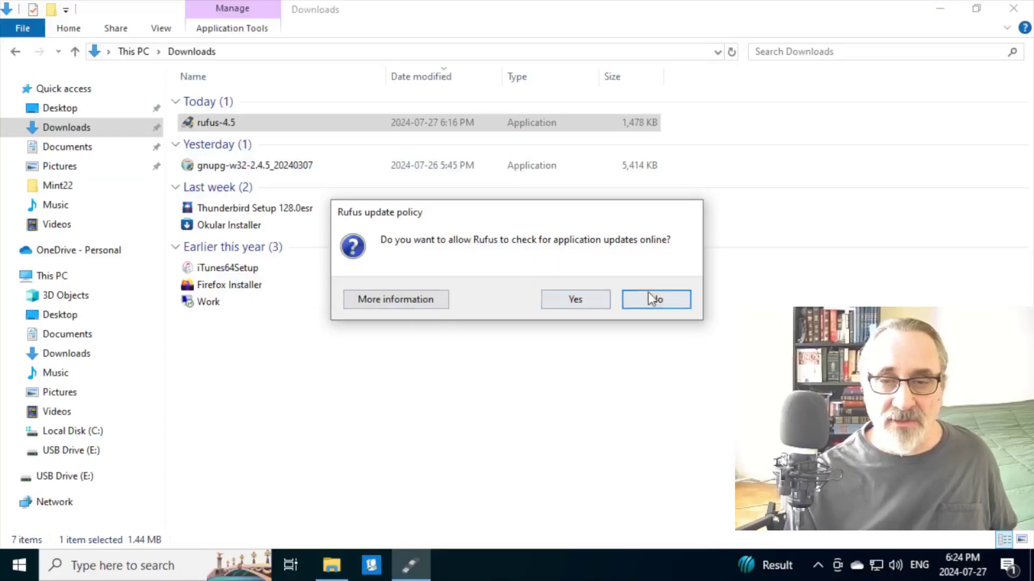
pyautogui.click(585, 298)
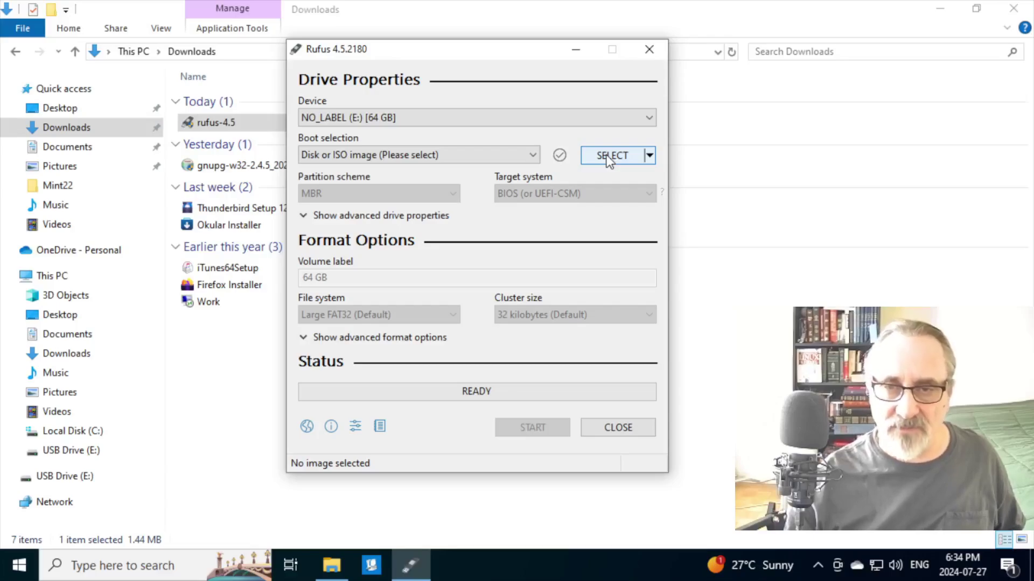
# Load C:\Mint22\linuxmint-22-cinnamon-64bit.iso as the Rufus boot image.
pyautogui.click(609, 158)
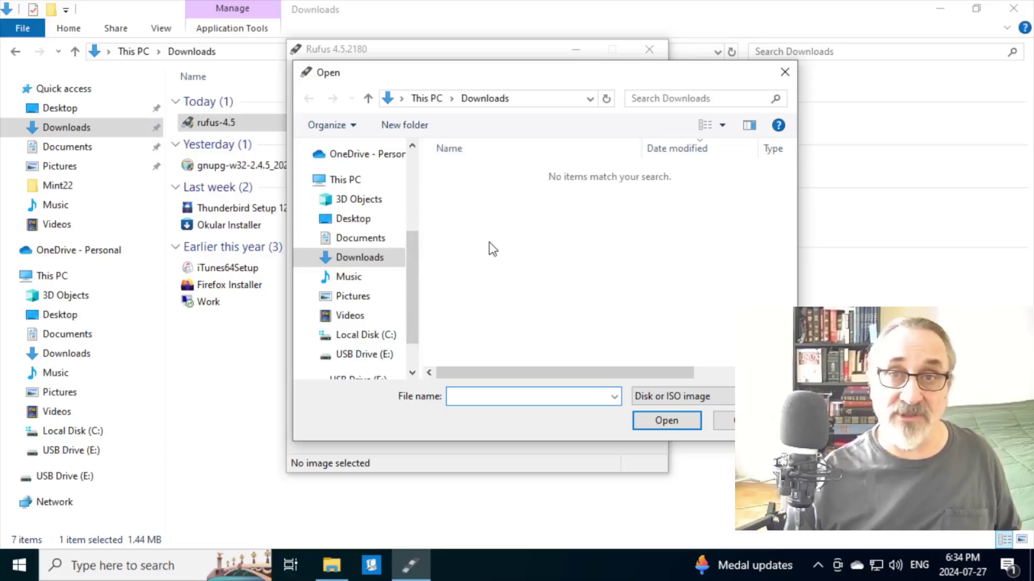
pyautogui.click(350, 335)
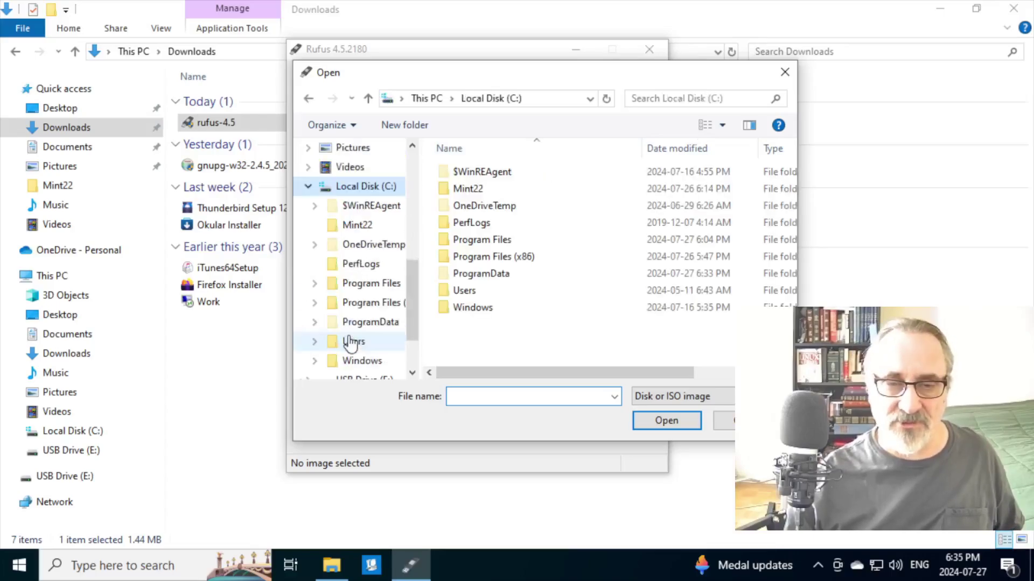
pyautogui.doubleClick(508, 189)
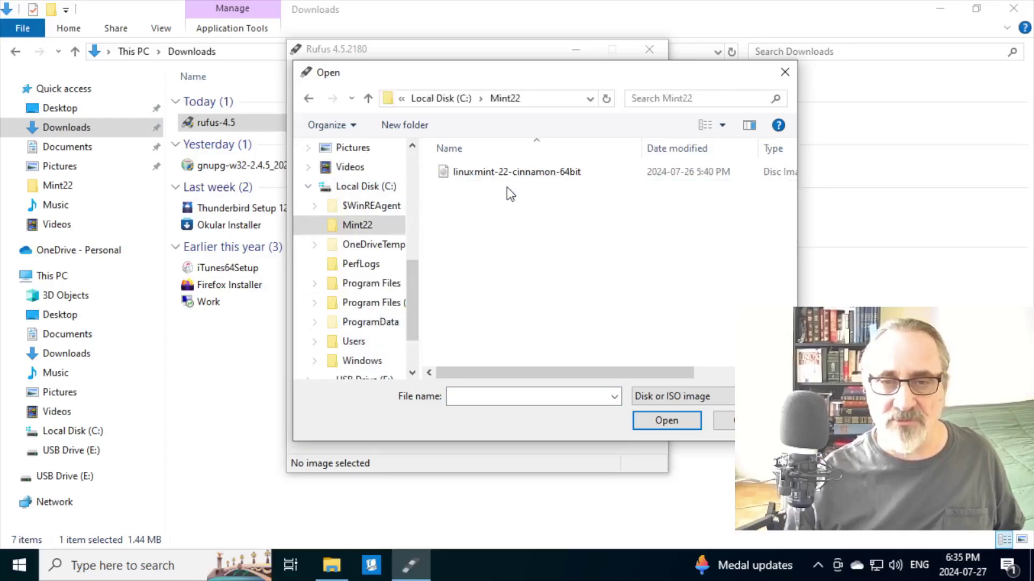
pyautogui.click(504, 175)
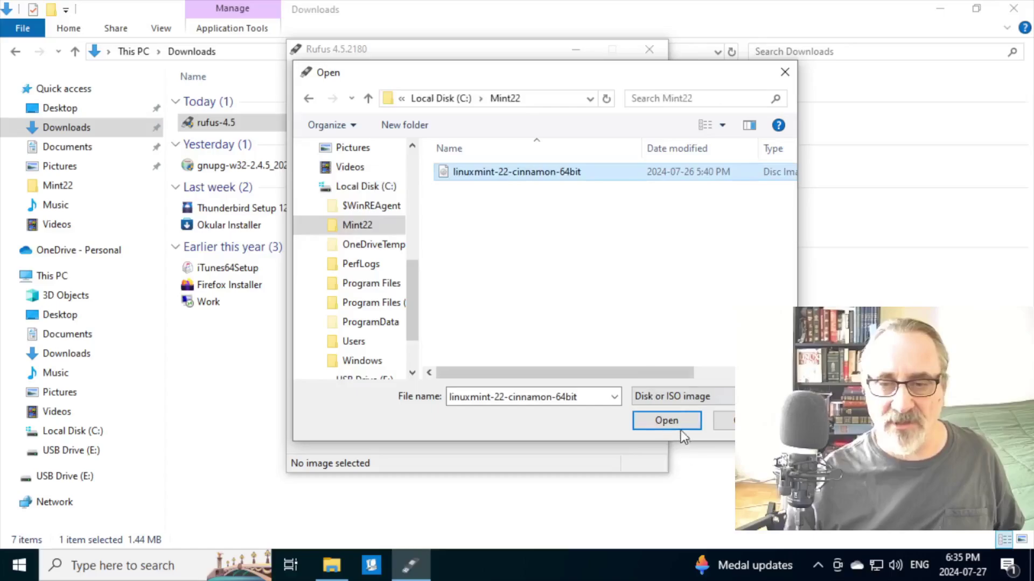
pyautogui.click(667, 420)
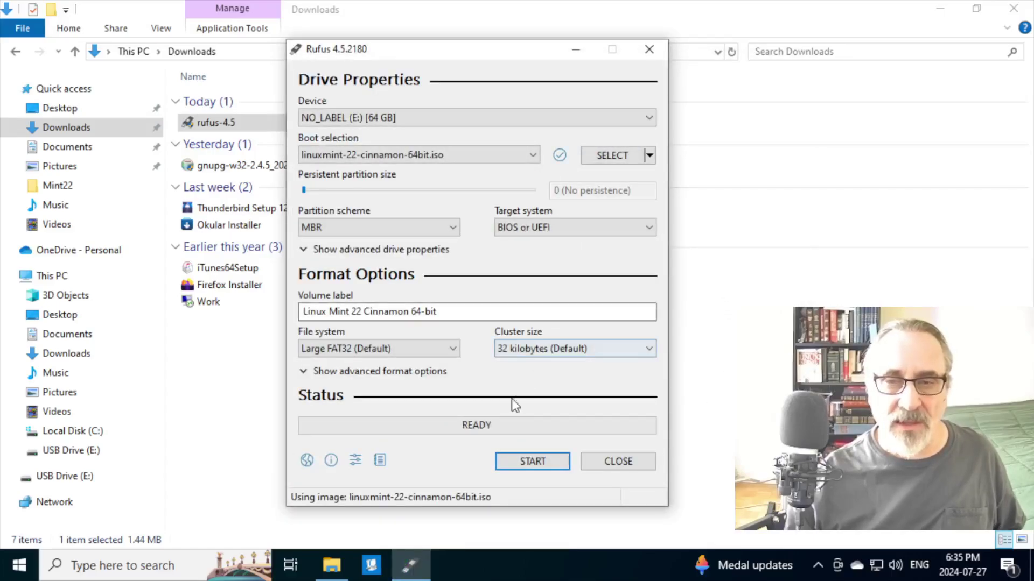
# Start the write and choose DD Image mode in the ISOHybrid dialog.
pyautogui.click(533, 466)
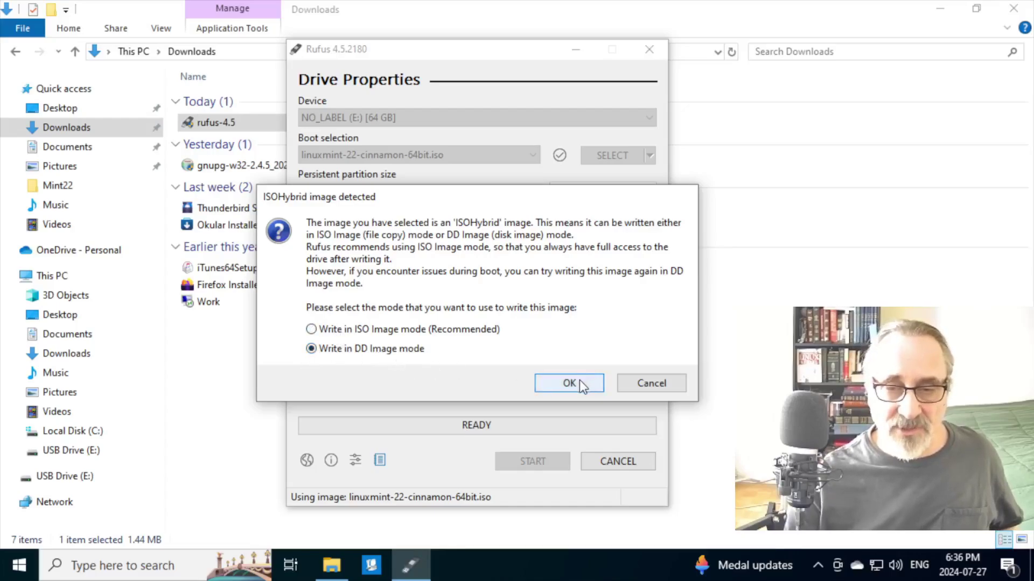
pyautogui.click(311, 329)
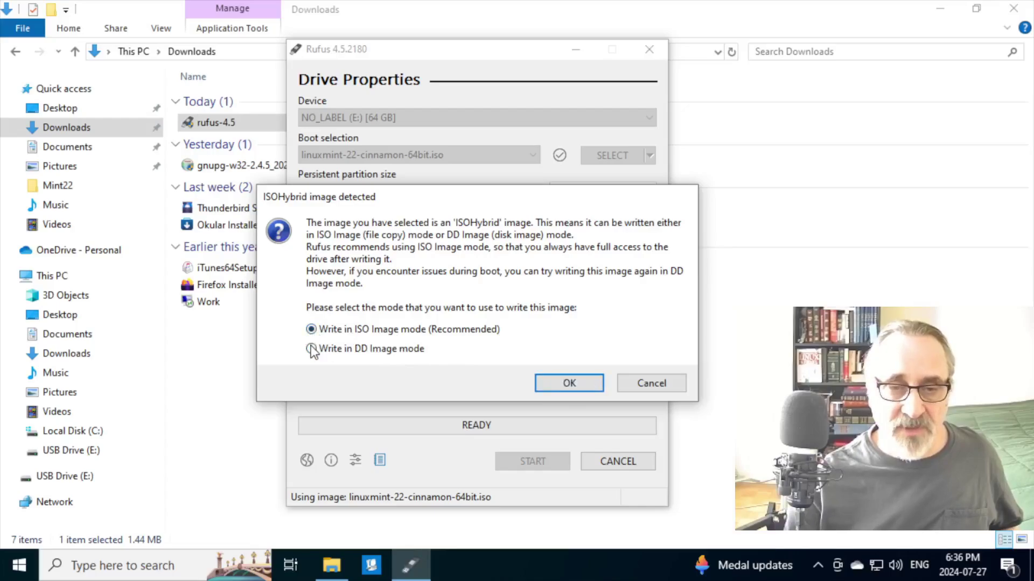
pyautogui.click(311, 349)
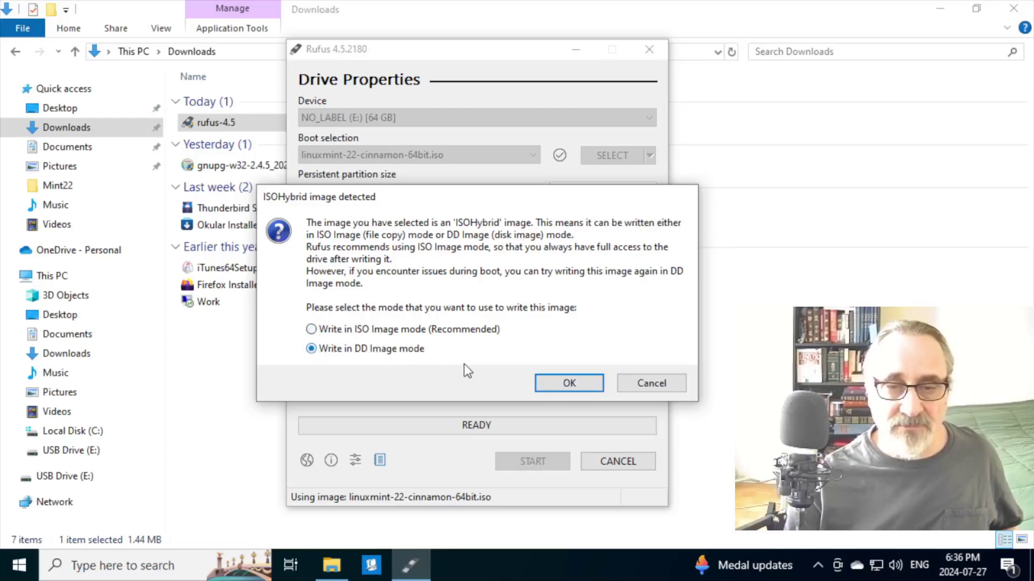
pyautogui.click(571, 384)
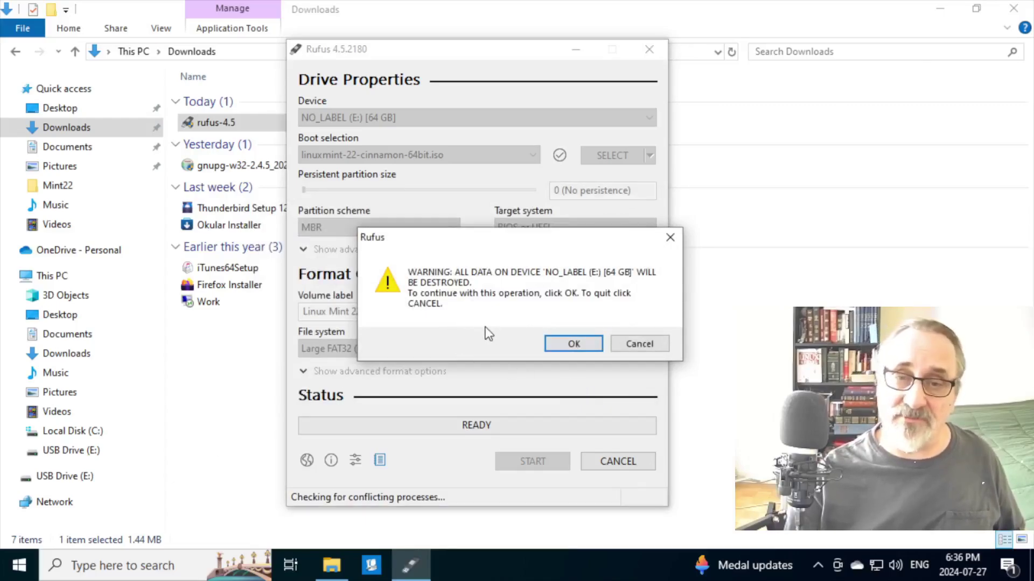
# Accept erasing all data on NO_LABEL (E:) to begin writing the Mint 22 image.
pyautogui.click(574, 346)
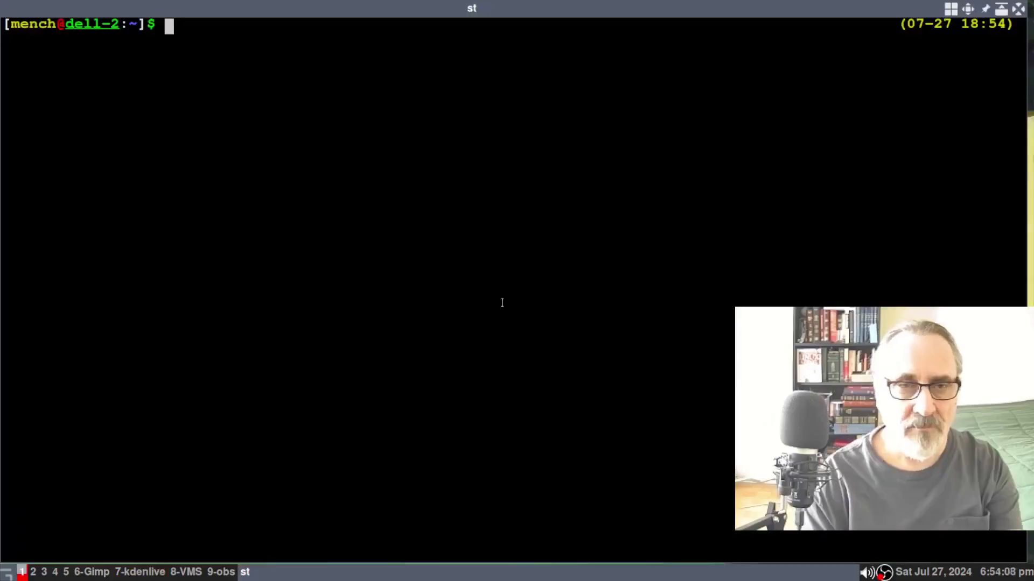
# Change into the ISO/Mint22 folder and list its files.
pyautogui.write('cd iso')
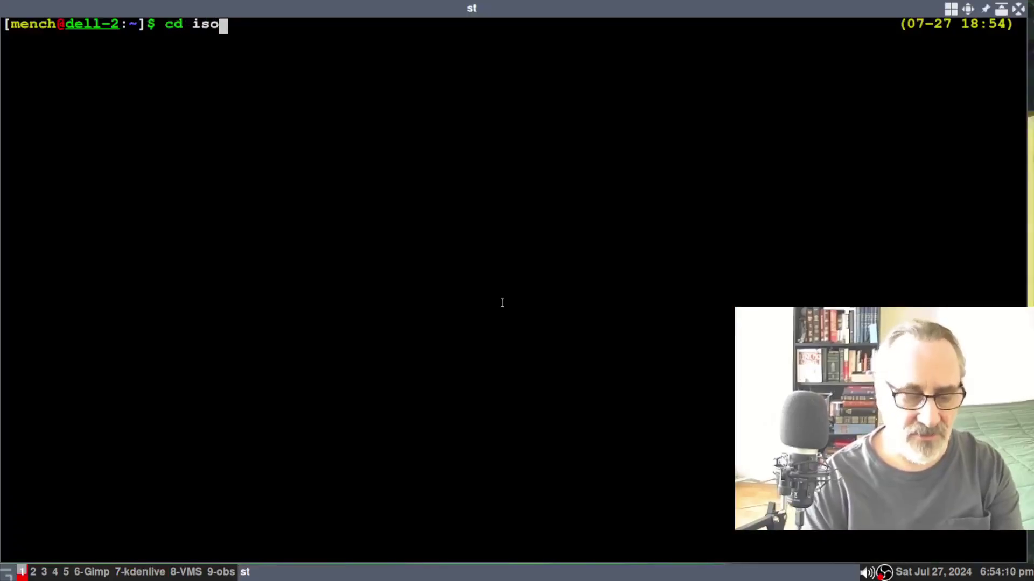
pyautogui.press('Tab')
pyautogui.write('mi')
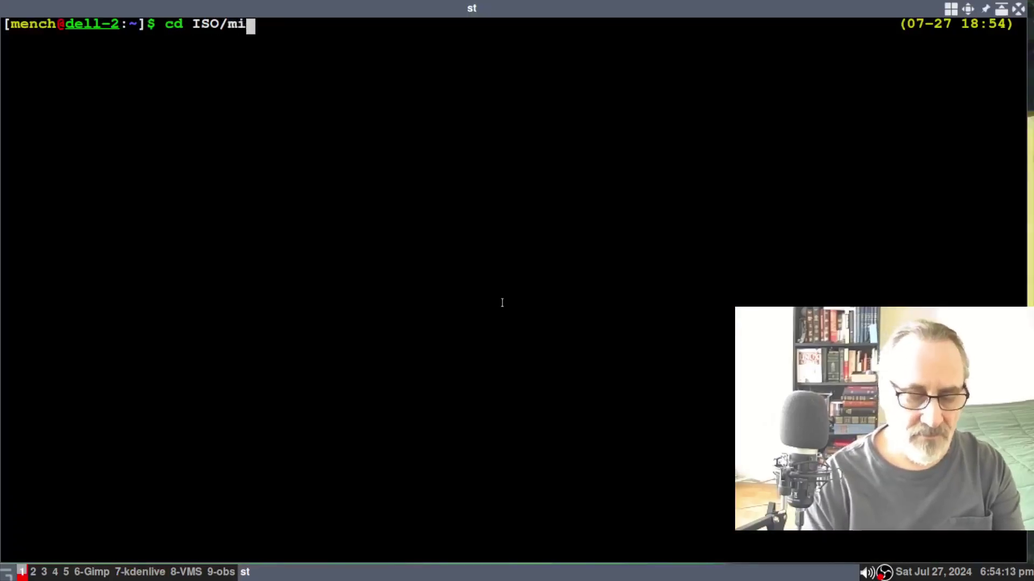
pyautogui.press('Tab')
pyautogui.press('Return')
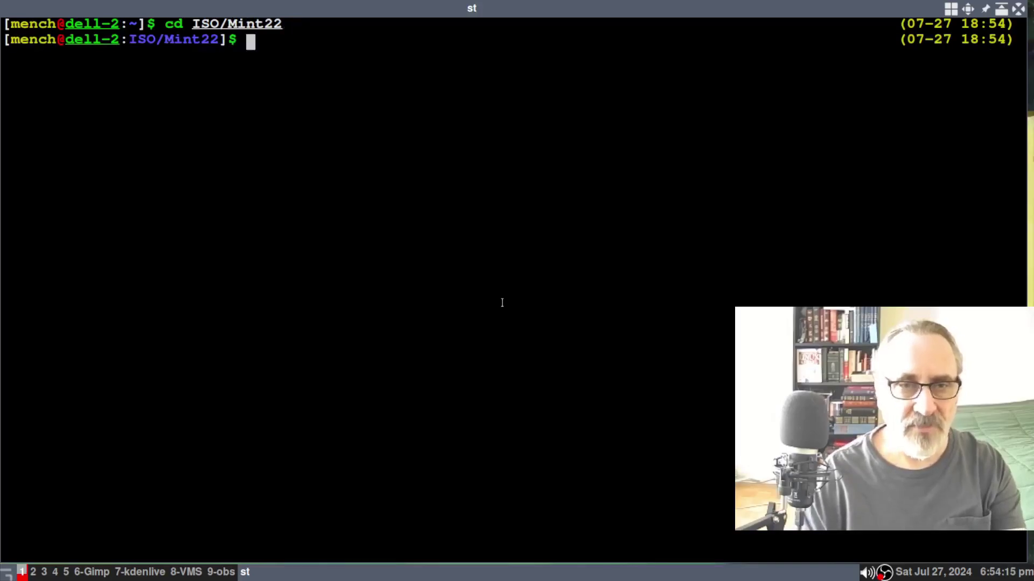
pyautogui.write('ls')
pyautogui.press('Return')
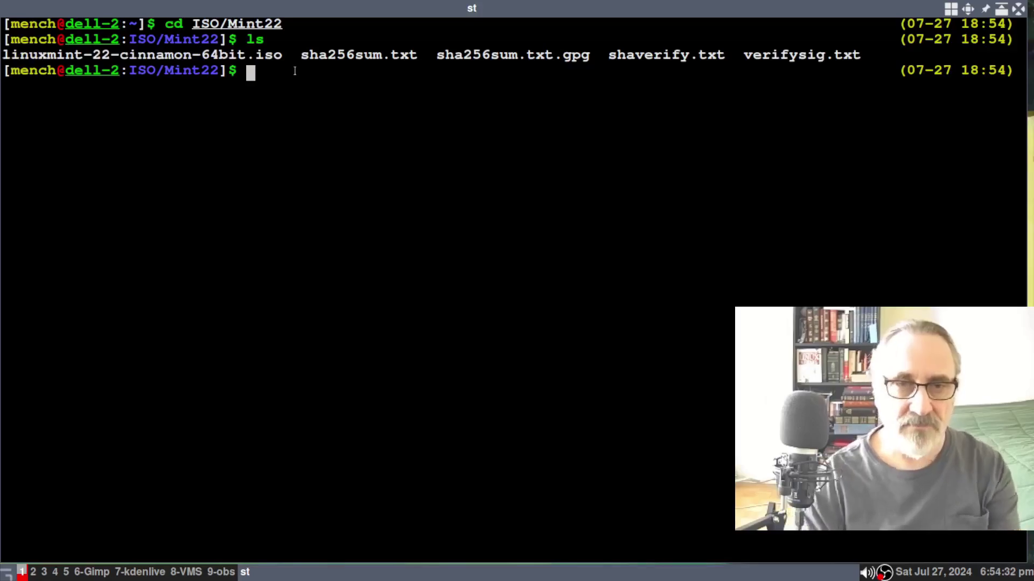
# Become root and run lsblk, marking the 57.7G sdb disk row.
pyautogui.write('s')
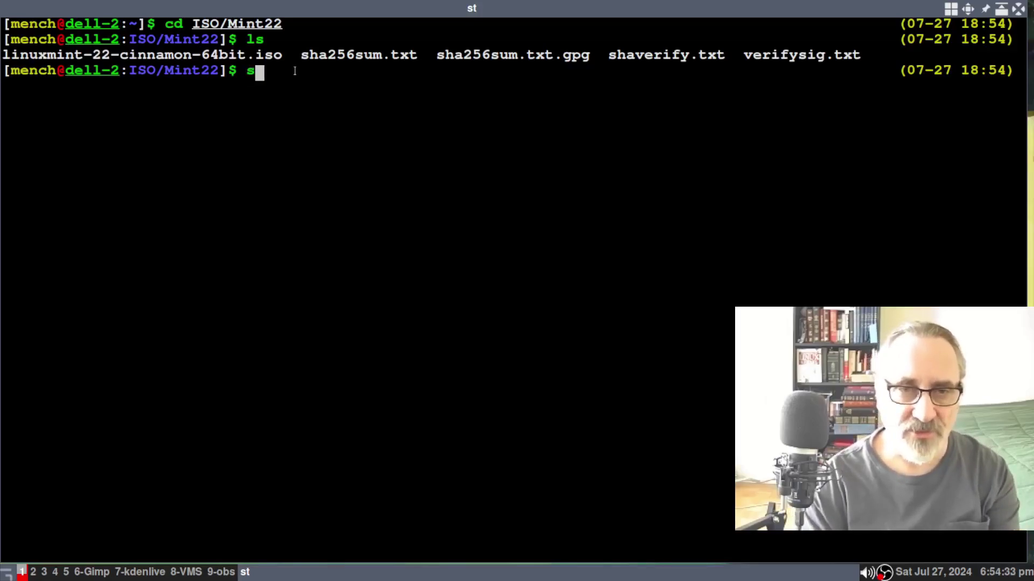
pyautogui.write('u')
pyautogui.press('Return')
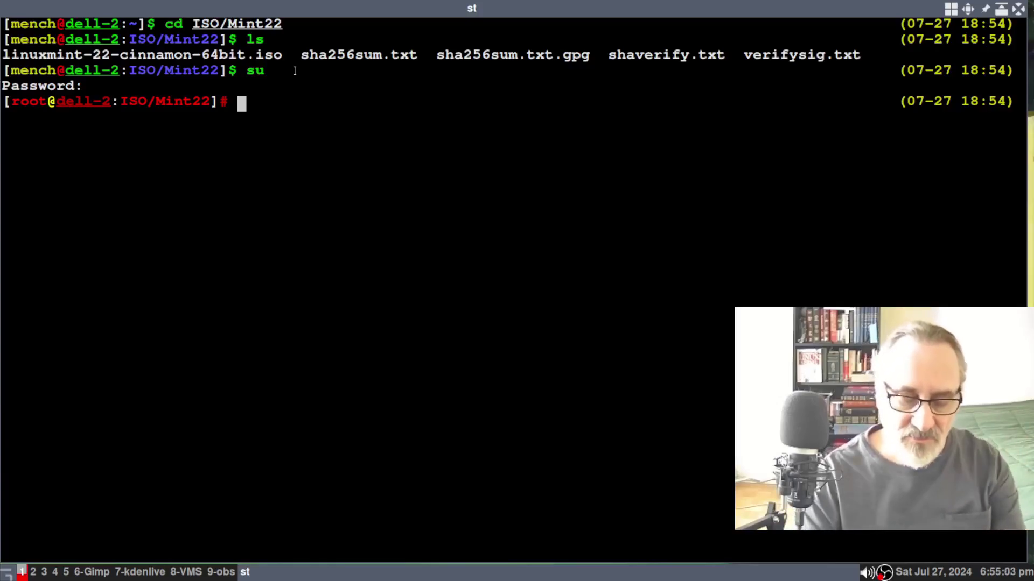
pyautogui.write('lsblk')
pyautogui.press('Return')
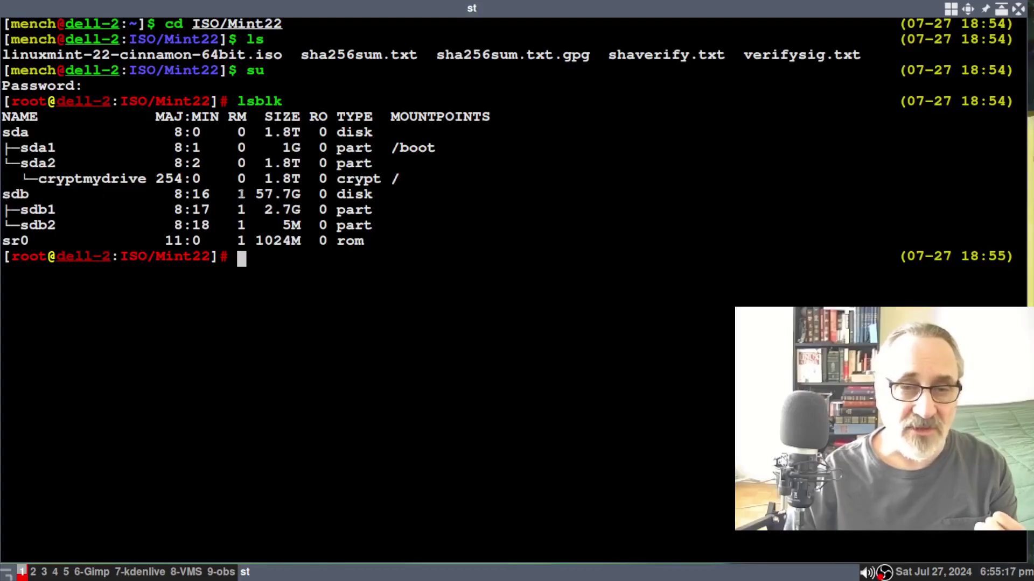
pyautogui.moveTo(3, 195); pyautogui.dragTo(385, 195)
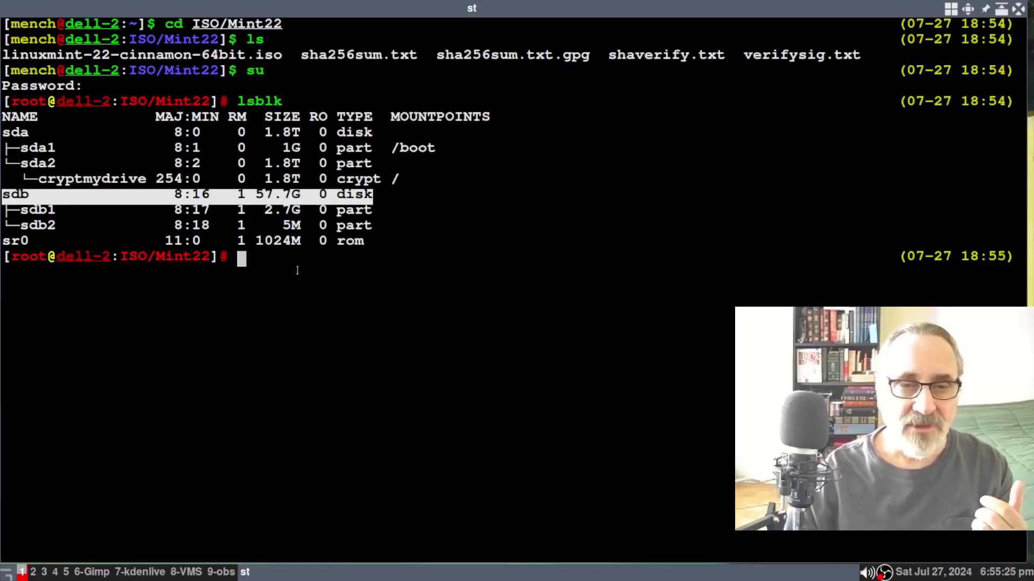
# Run cat linuxmint-22-cinnamon-64bit.iso > /dev/sdb to write the ISO to the USB disk.
pyautogui.click(274, 263)
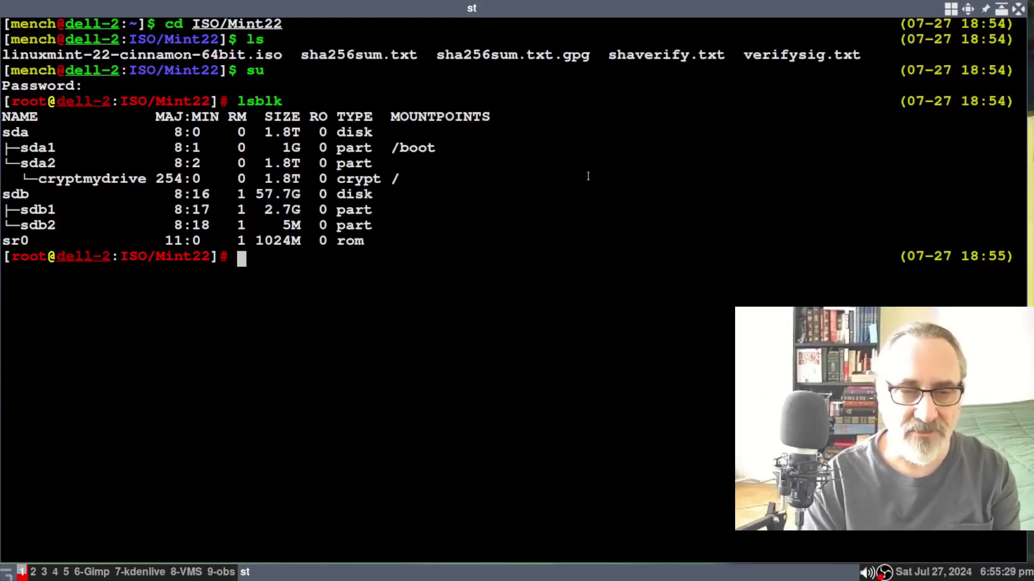
pyautogui.write('c')
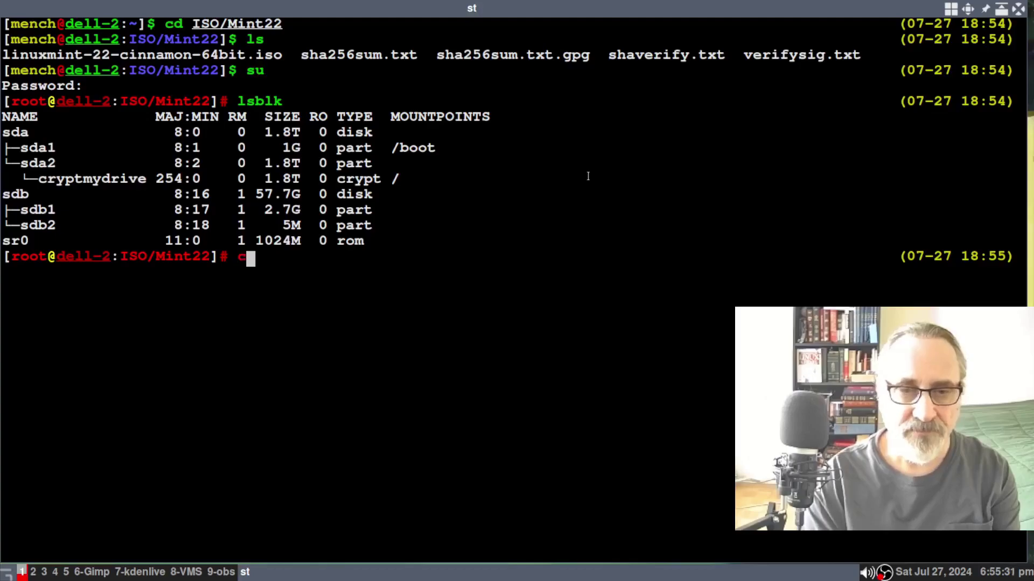
pyautogui.write('at li')
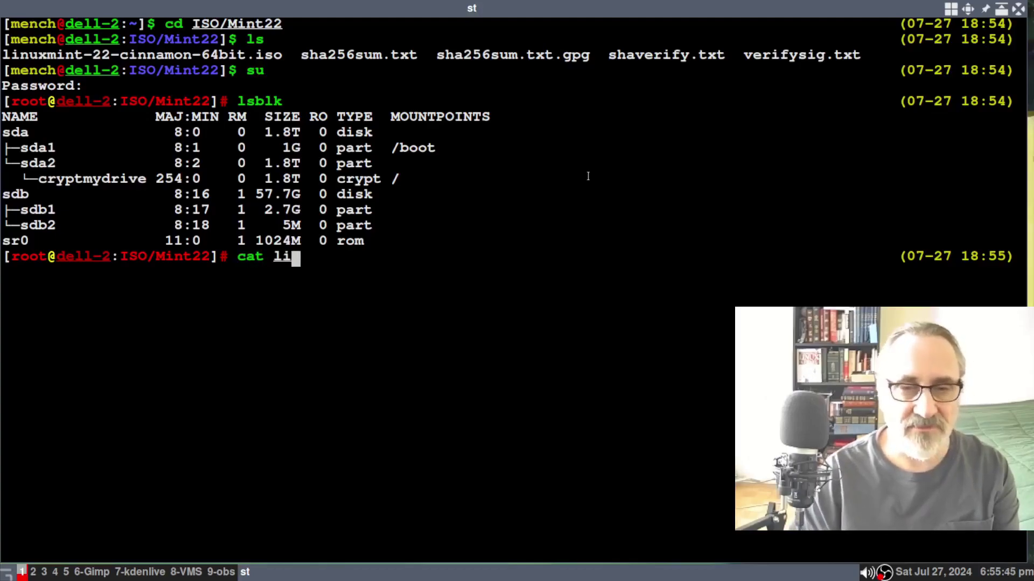
pyautogui.press('Tab')
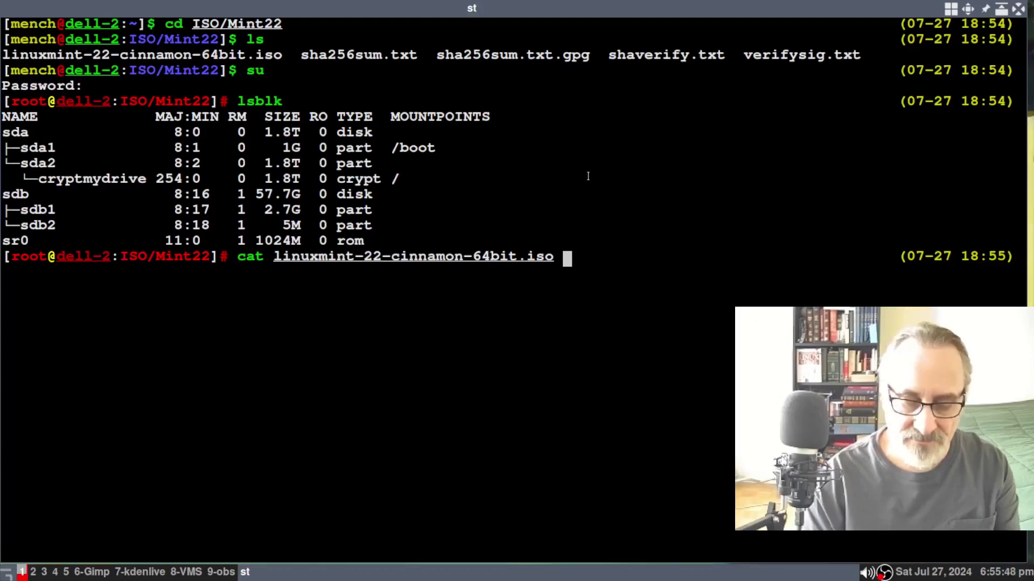
pyautogui.write('> ')
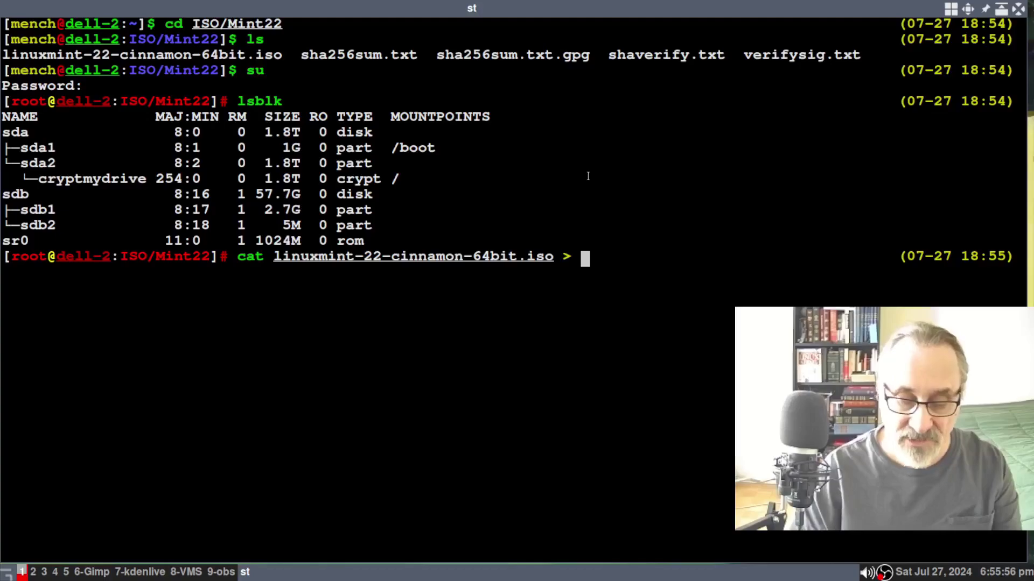
pyautogui.write('/')
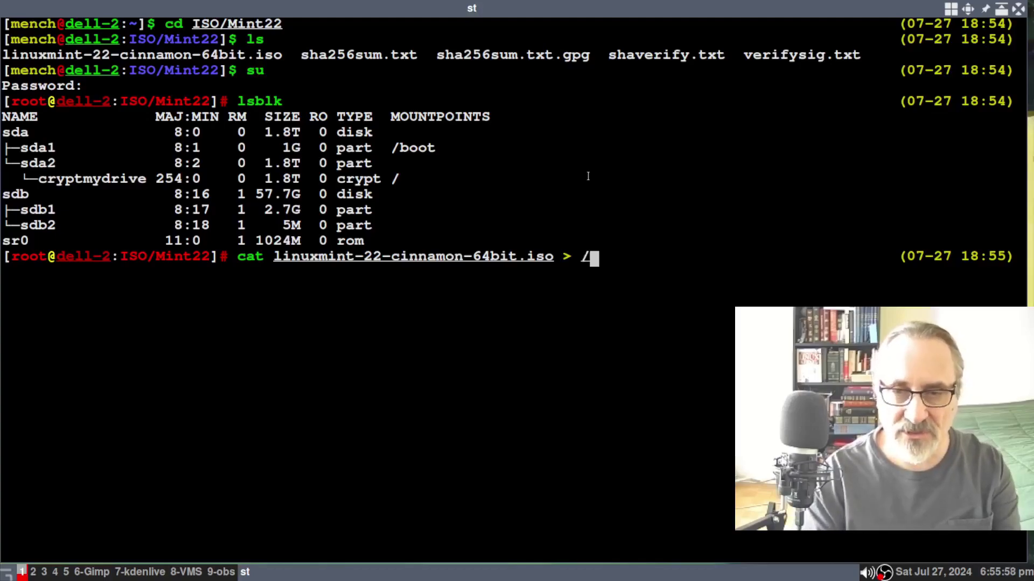
pyautogui.write('dev/')
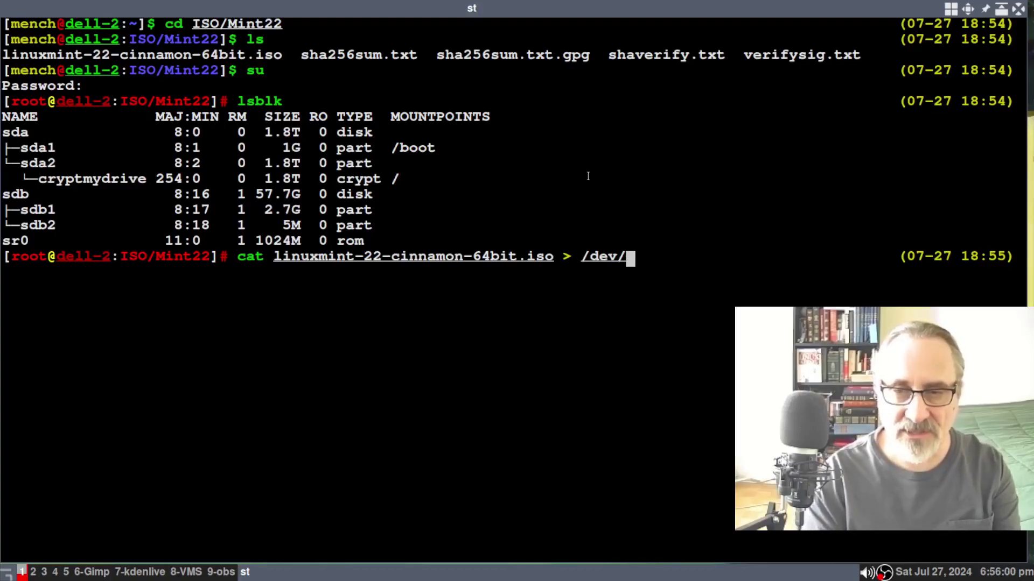
pyautogui.write('sdb')
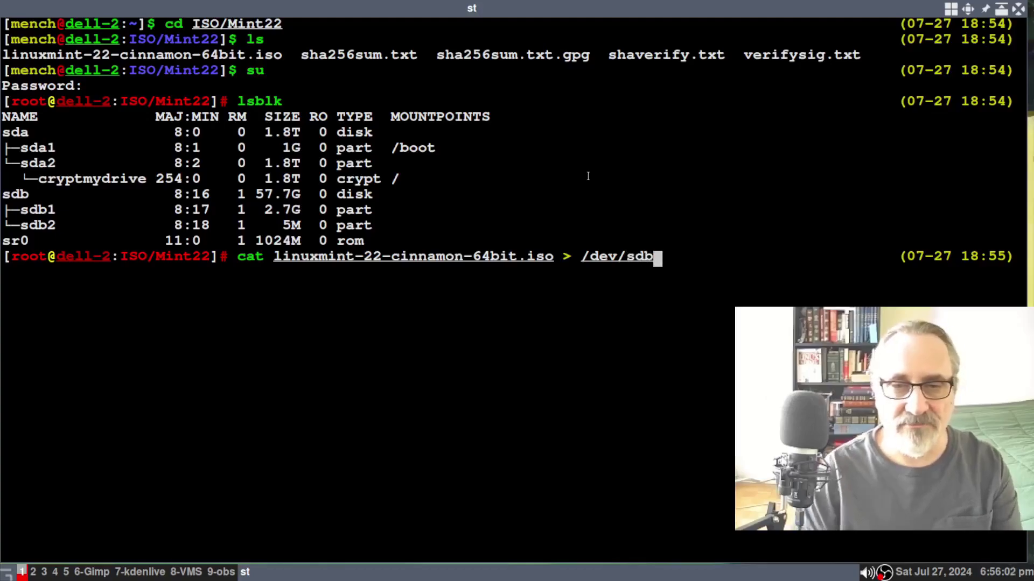
pyautogui.press('Return')
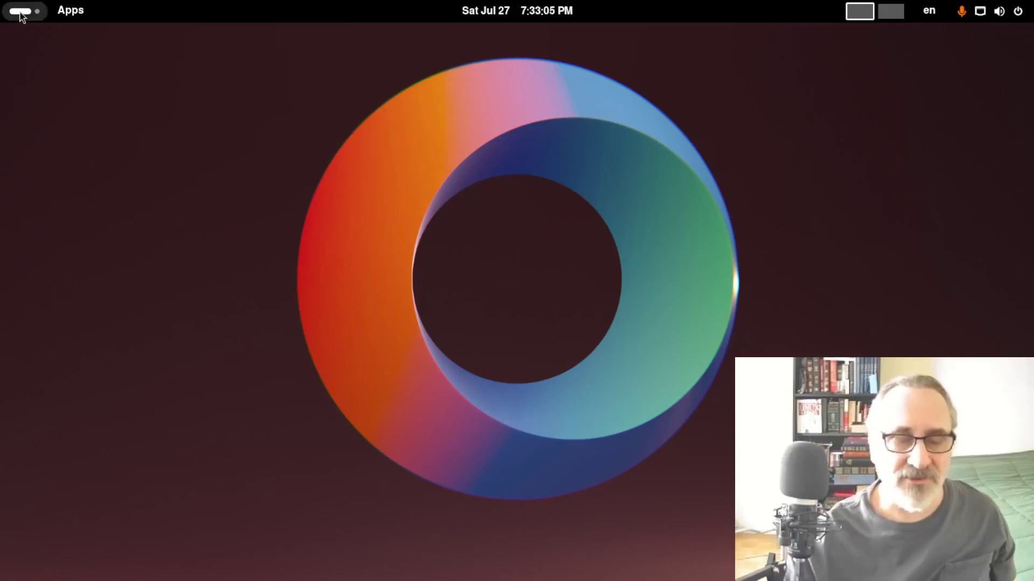
# Open Files, browse to ISO/Mint22, and select the Linux Mint 22 ISO.
pyautogui.click(22, 11)
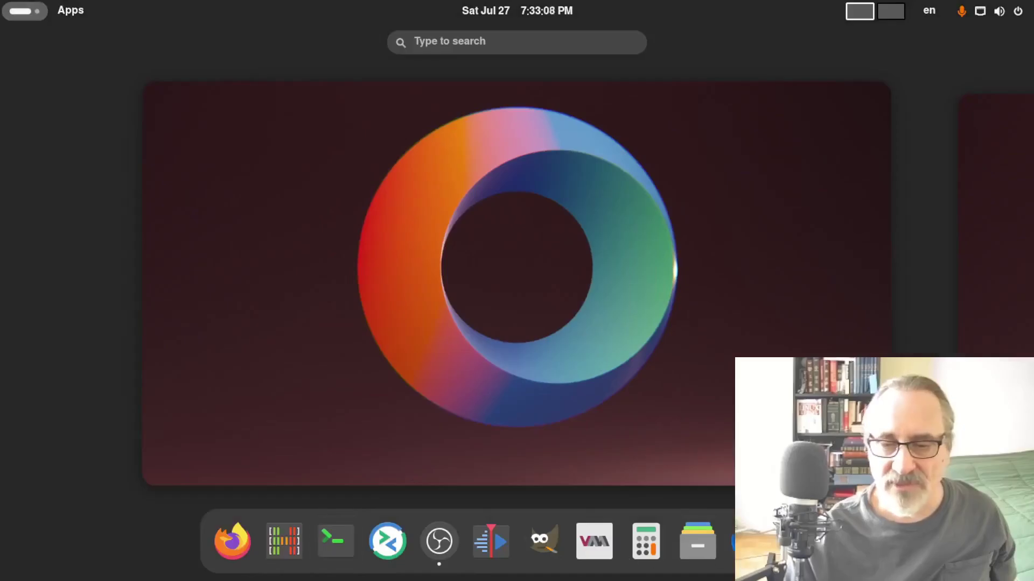
pyautogui.press('super+a')
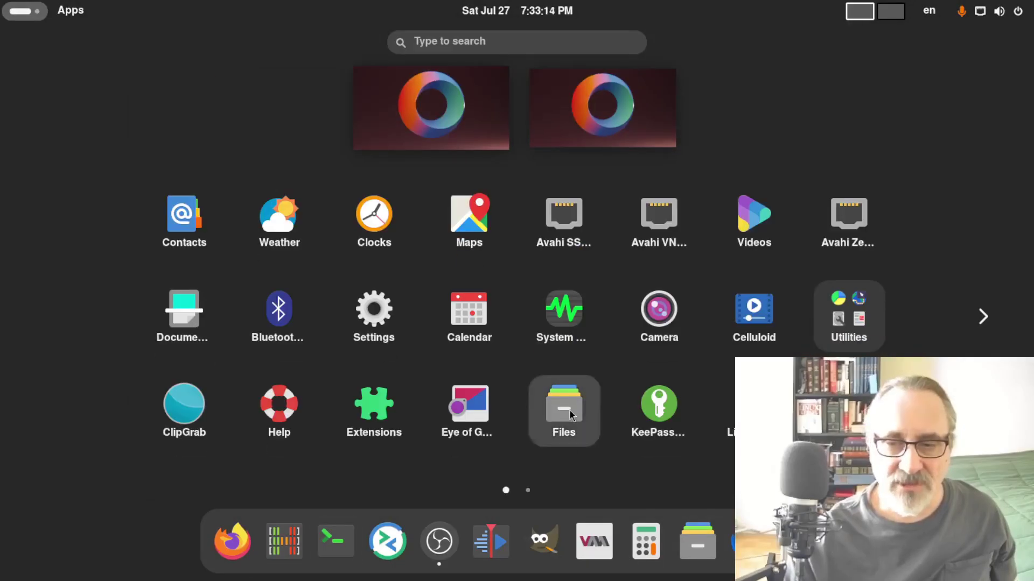
pyautogui.click(570, 411)
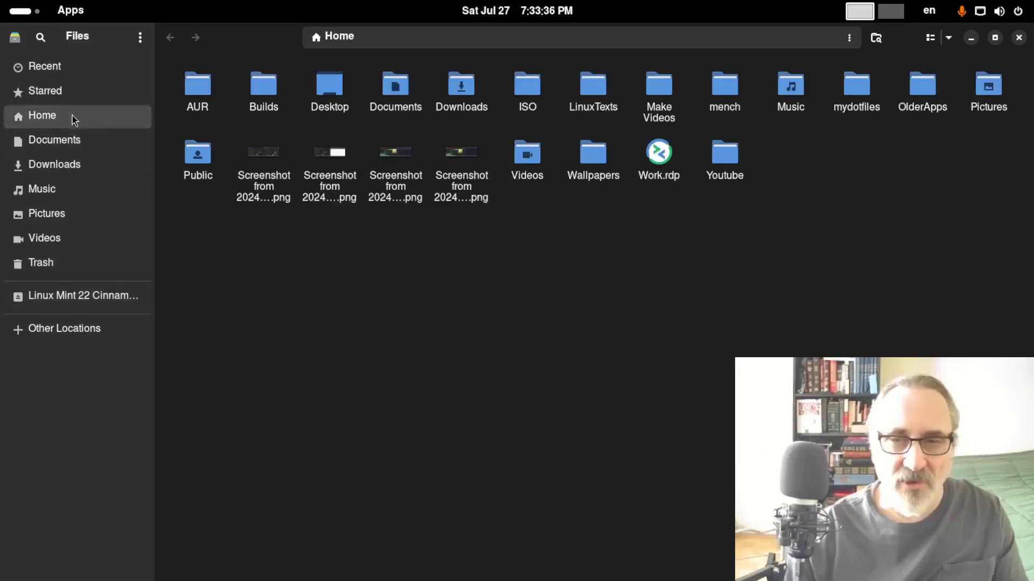
pyautogui.doubleClick(528, 92)
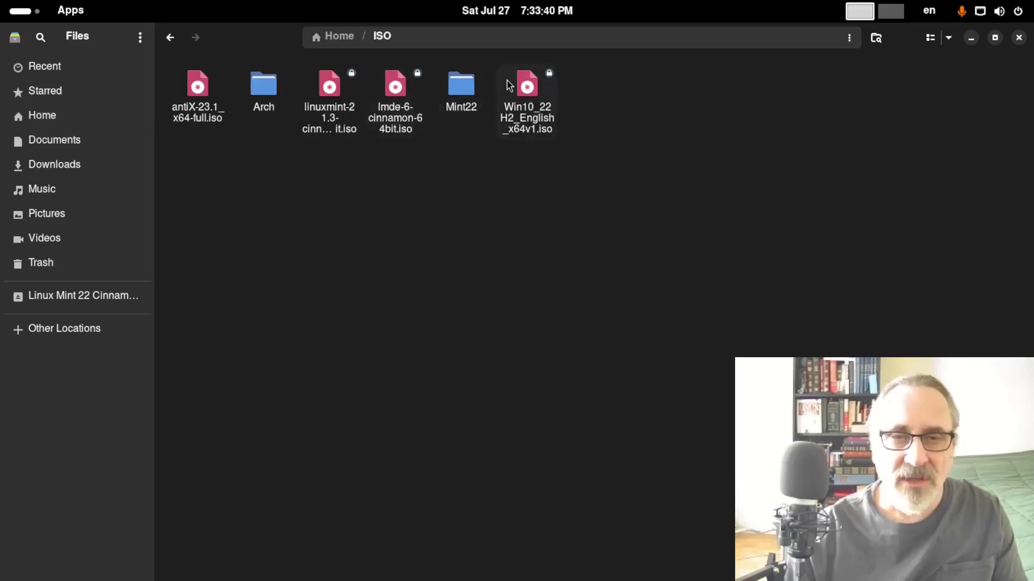
pyautogui.click(472, 91)
pyautogui.doubleClick(472, 92)
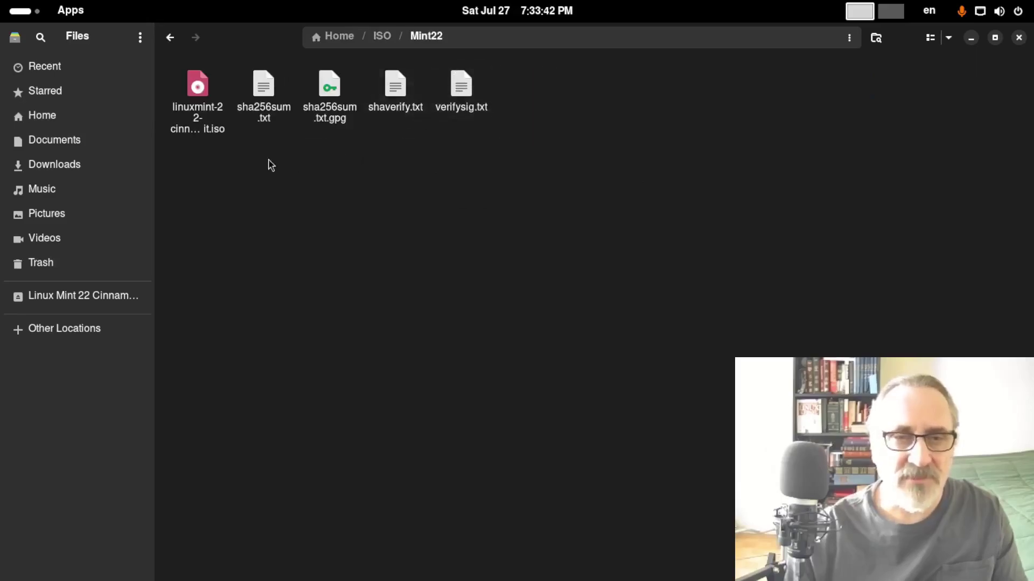
pyautogui.click(196, 92)
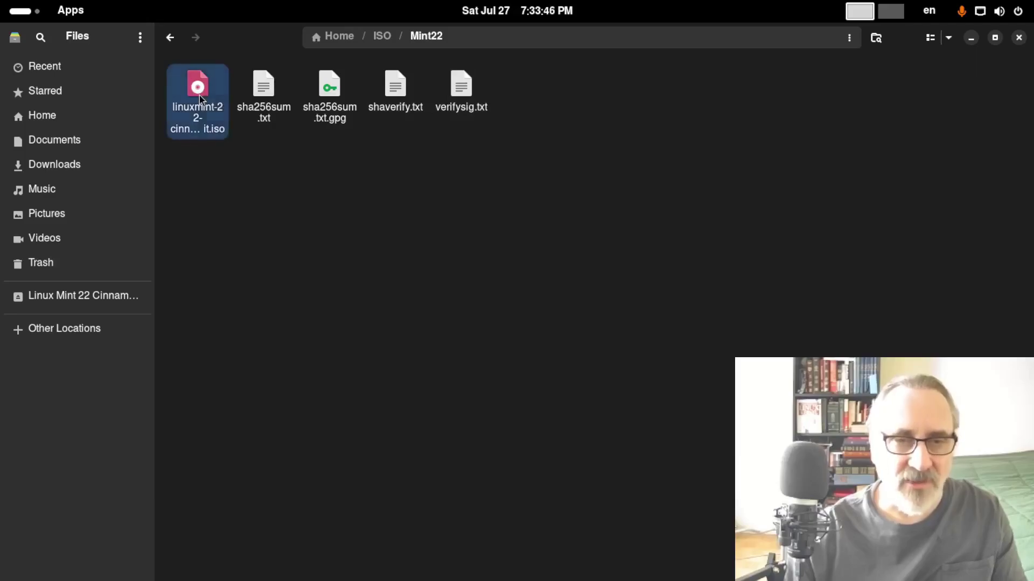
# Open the ISO with Disk Image Writer and restore it onto the 62 GB Thumb Drive.
pyautogui.rightClick(199, 95)
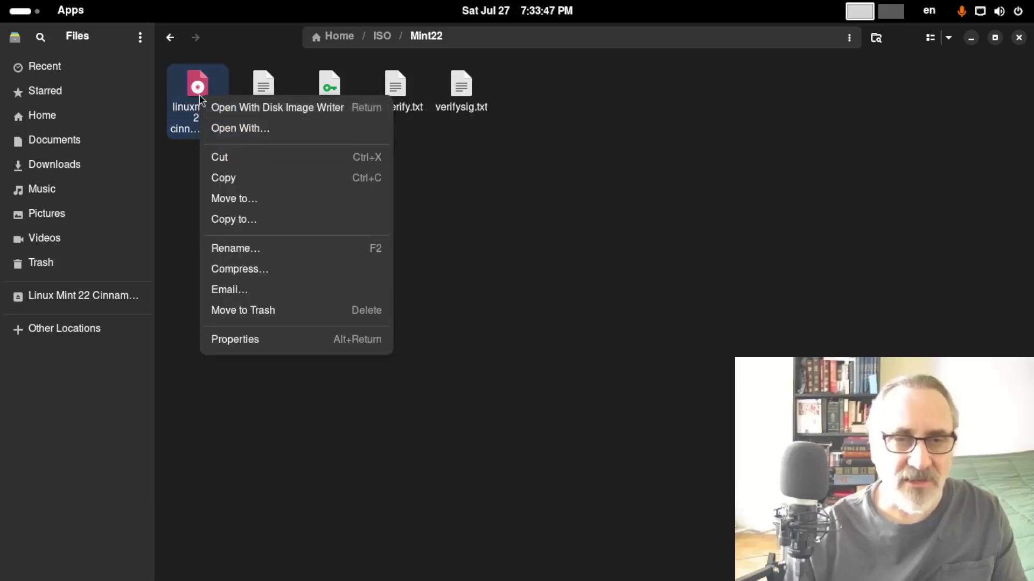
pyautogui.click(308, 109)
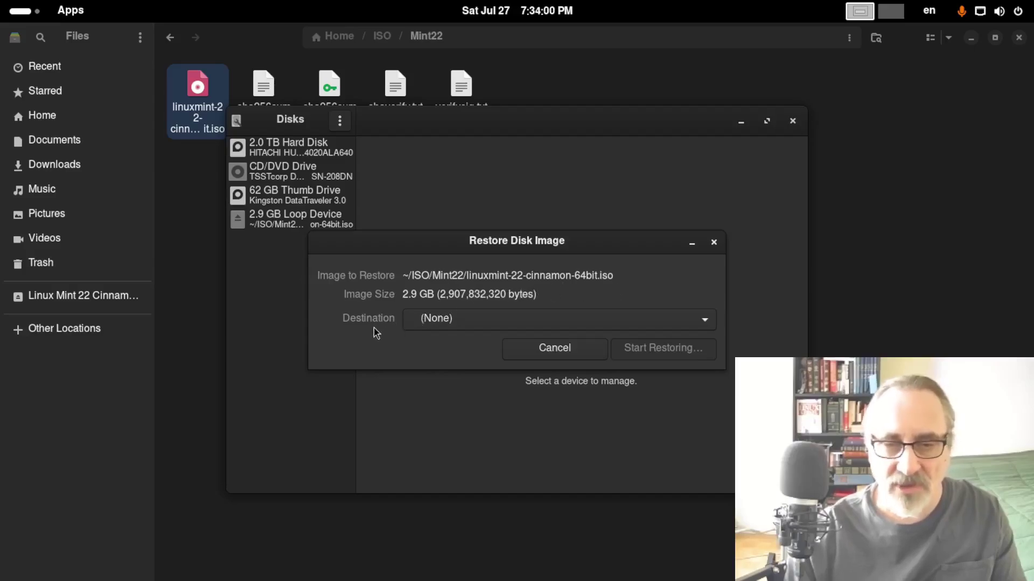
pyautogui.click(705, 323)
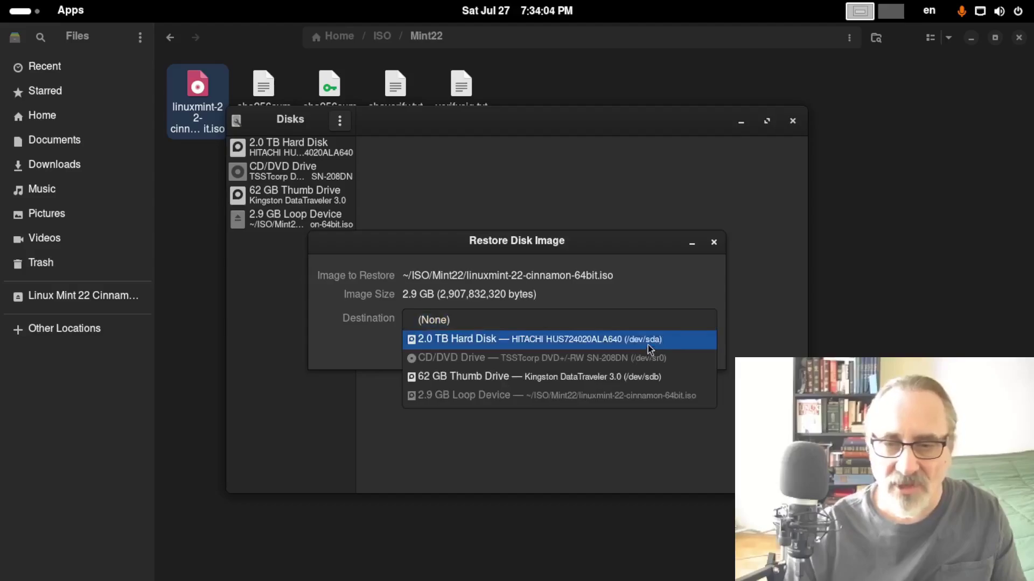
pyautogui.click(478, 377)
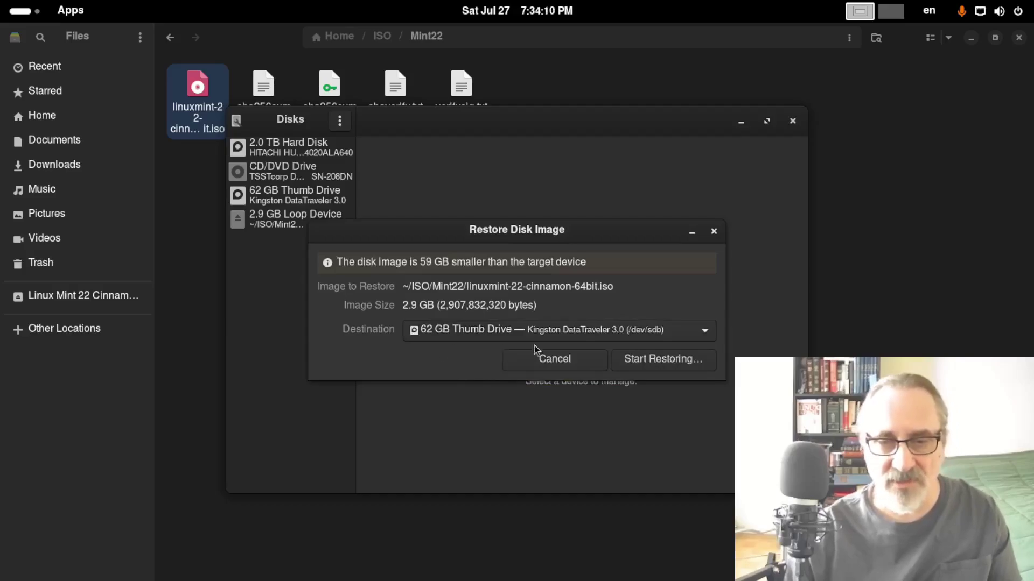
pyautogui.click(667, 359)
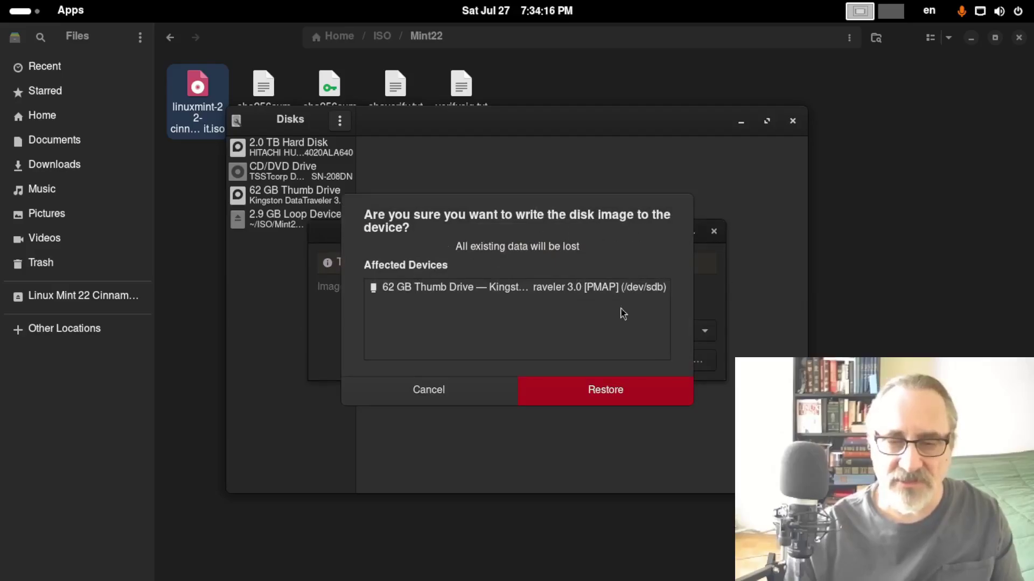
pyautogui.click(619, 401)
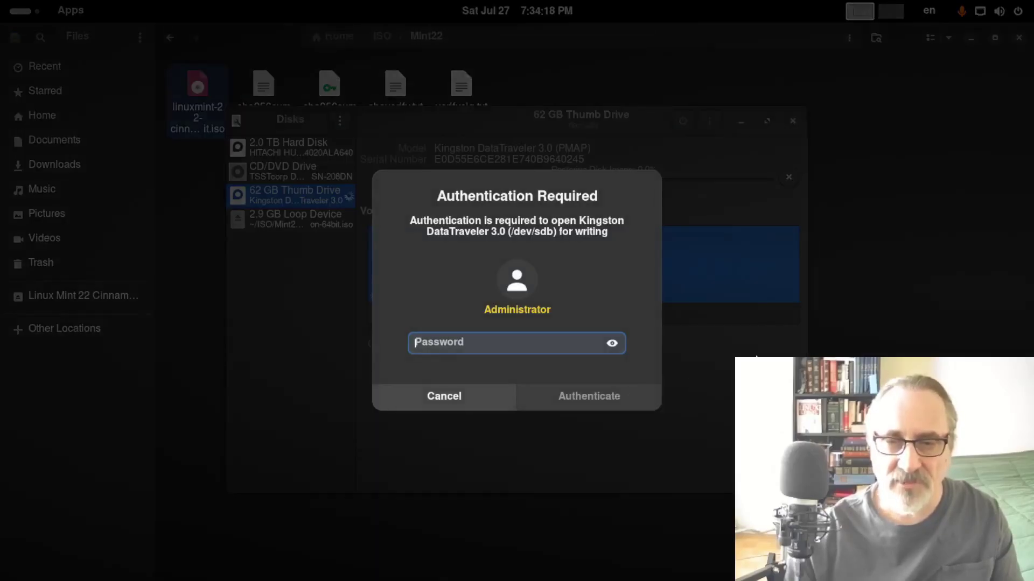